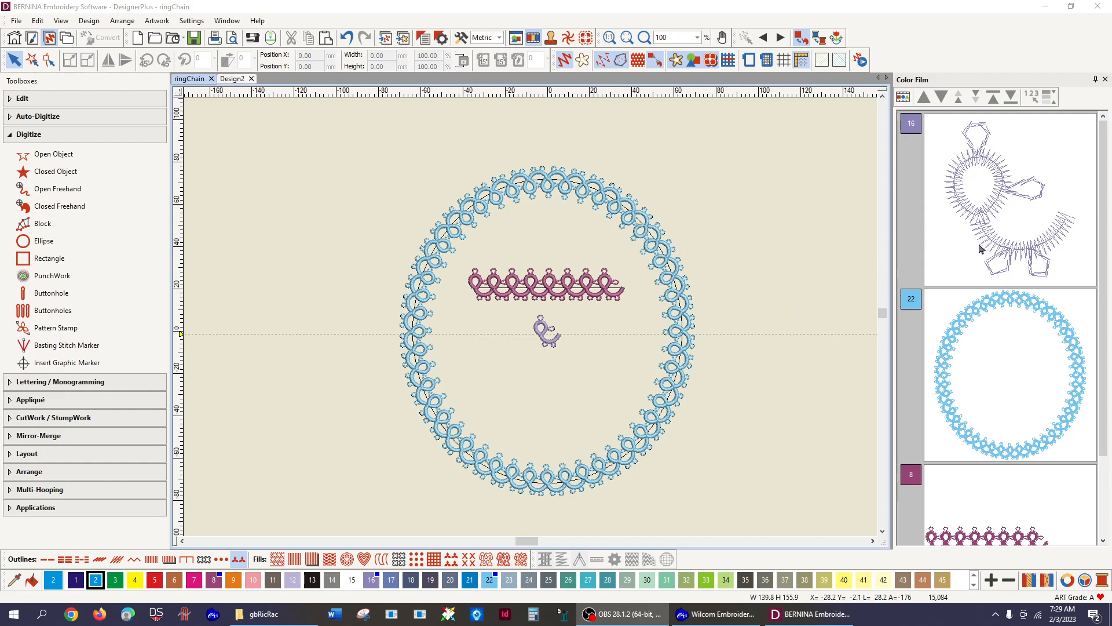
Switch to the Design2 design, delete the tatting motif, and undo the deletion.
{"action": "left_click", "coordinate": [939, 261]}
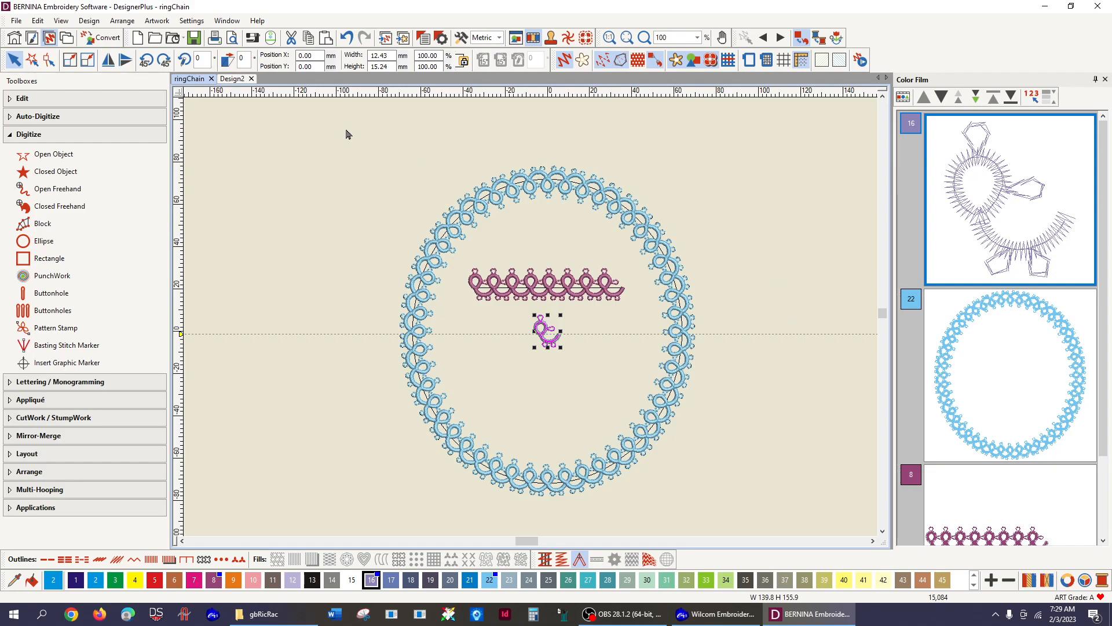
{"action": "left_click", "coordinate": [231, 79]}
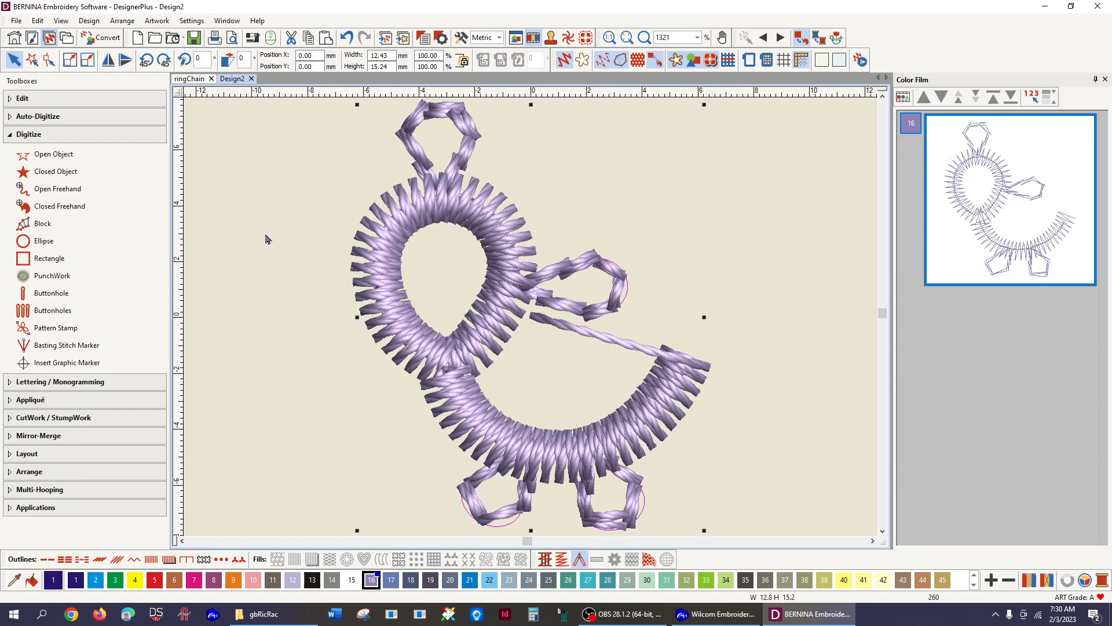
{"action": "key", "text": "Delete"}
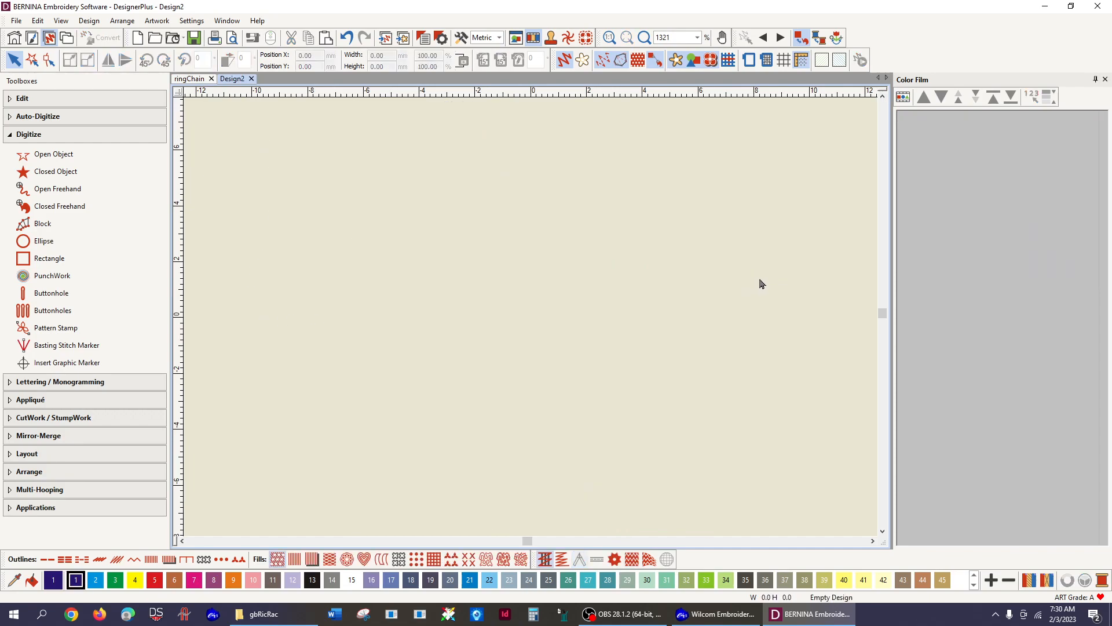
{"action": "key", "text": "ctrl+z"}
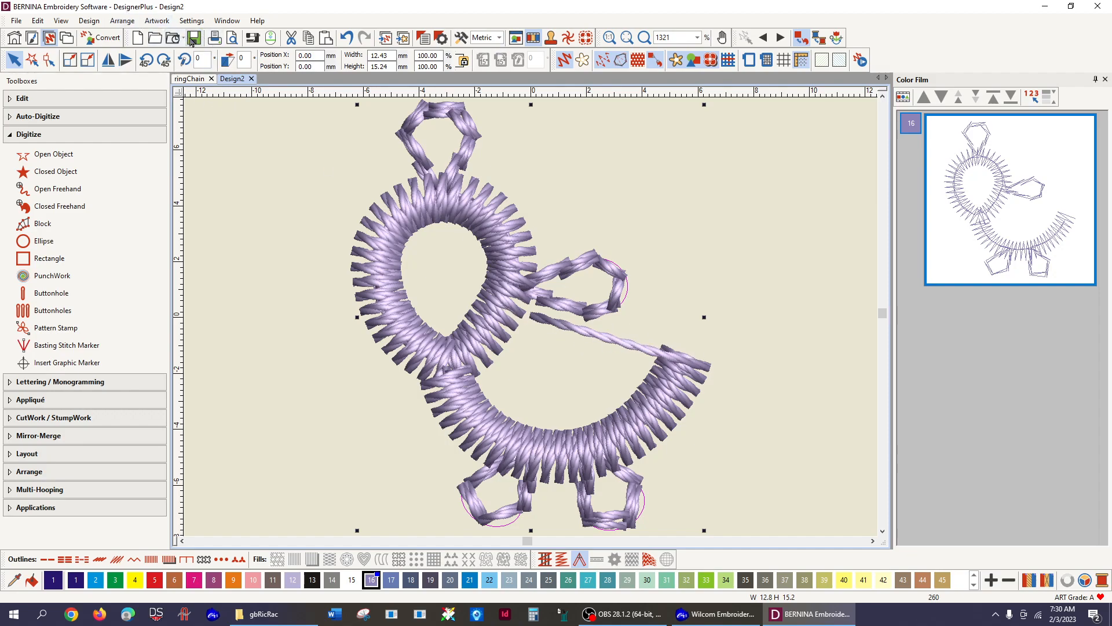
Set the automatic start needle position to the first stitch of the design and the end position to the last stitch.
{"action": "left_click", "coordinate": [90, 22]}
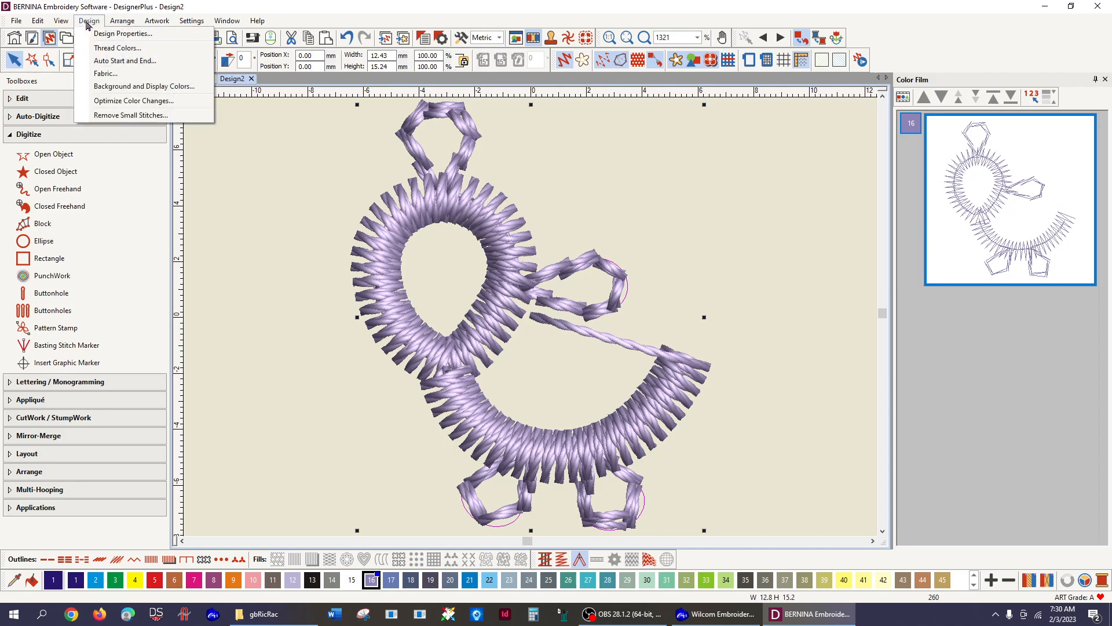
{"action": "left_click", "coordinate": [144, 68]}
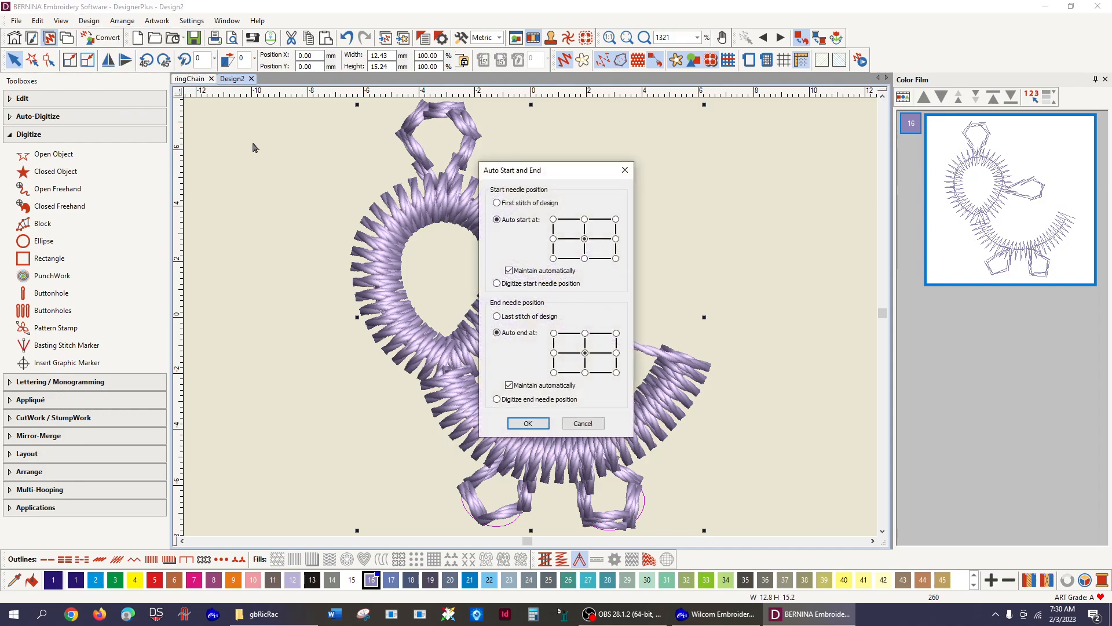
{"action": "left_click", "coordinate": [497, 204]}
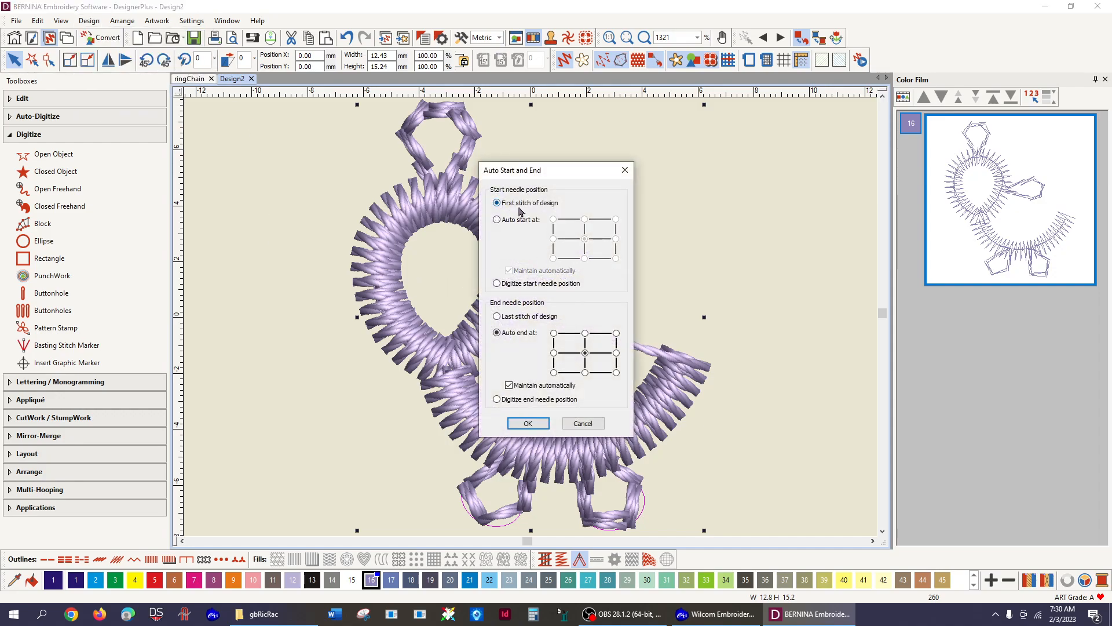
{"action": "left_click", "coordinate": [497, 317]}
{"action": "left_click", "coordinate": [528, 423]}
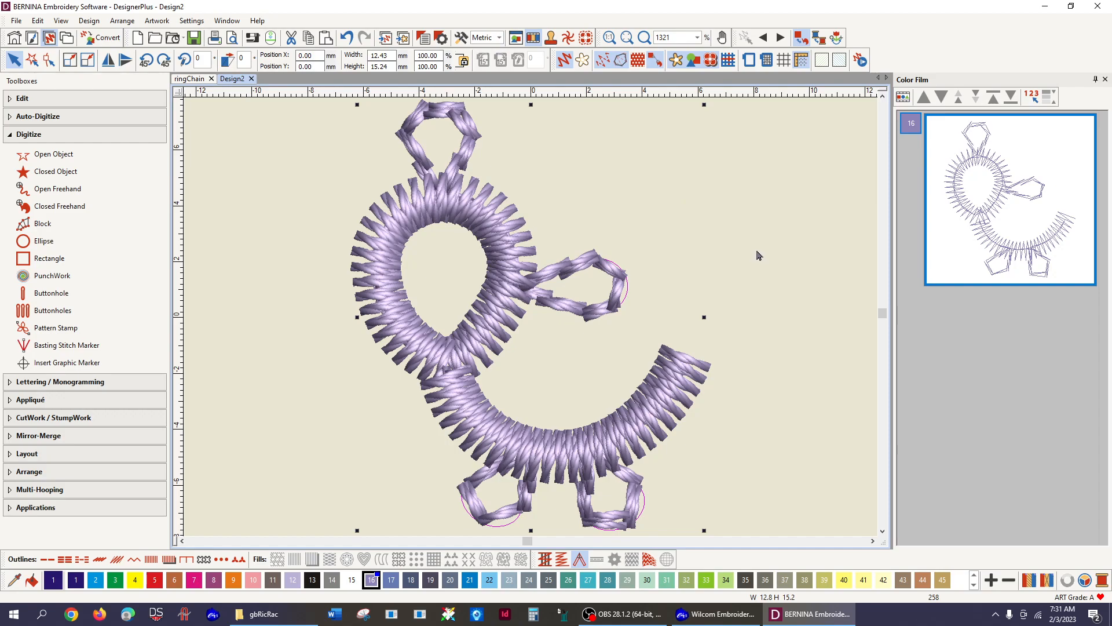
Display the motif as plain stitch lines and place a horizontal guideline through its start needle position.
{"action": "key", "text": "t"}
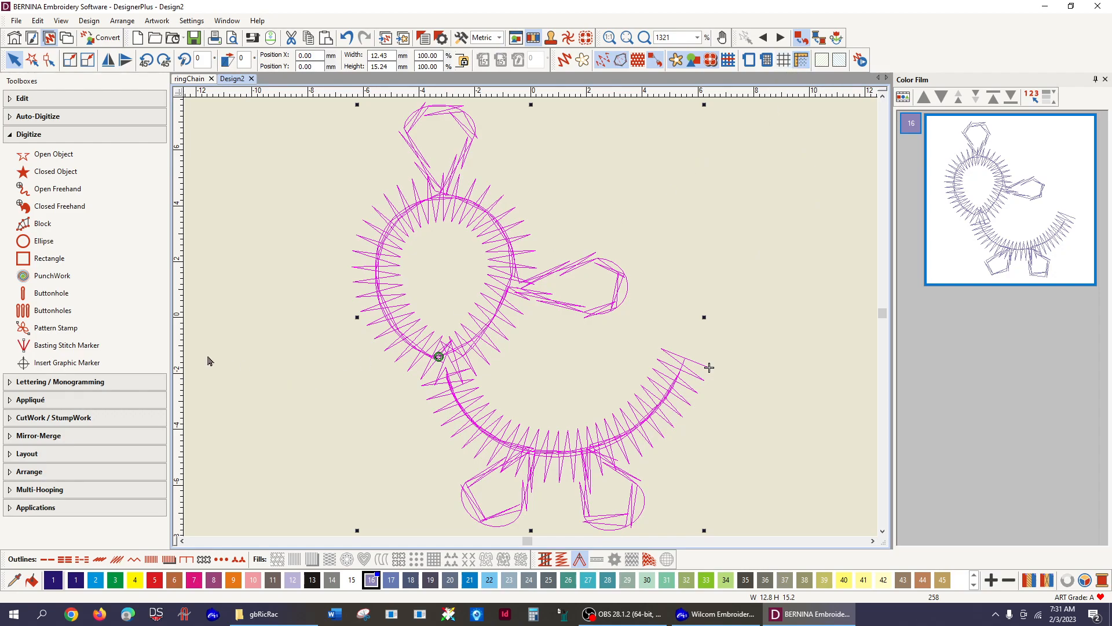
{"action": "left_click", "coordinate": [179, 354]}
{"action": "left_click_drag", "start_coordinate": [180, 354], "coordinate": [179, 357]}
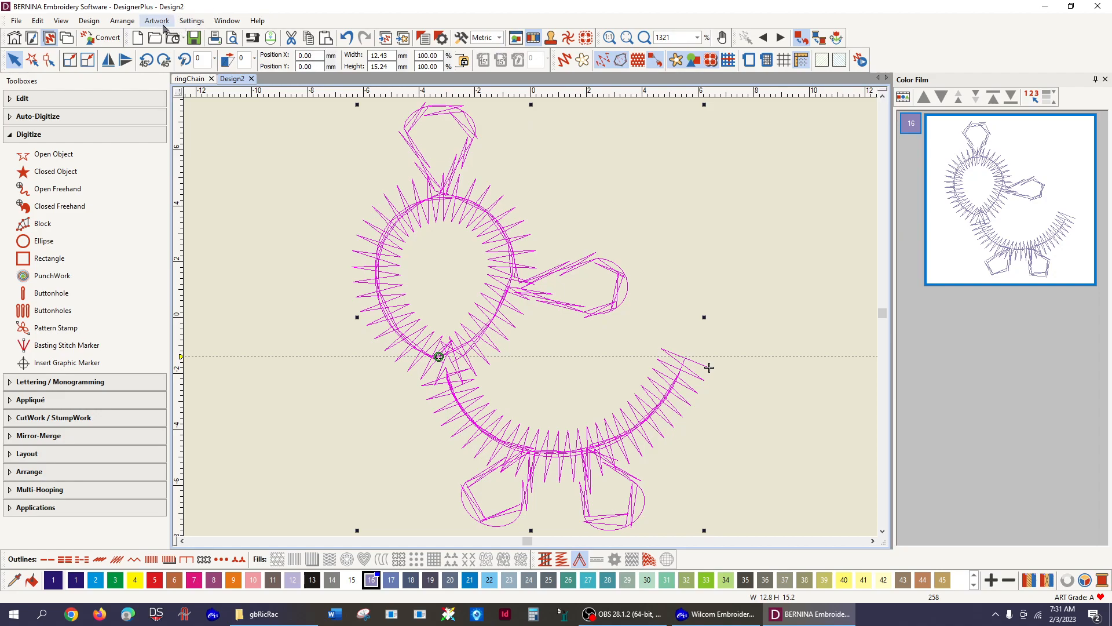
Start creating a pattern from the selected motif, adding a new pattern set gb and naming the pattern RC.
{"action": "left_click", "coordinate": [189, 23]}
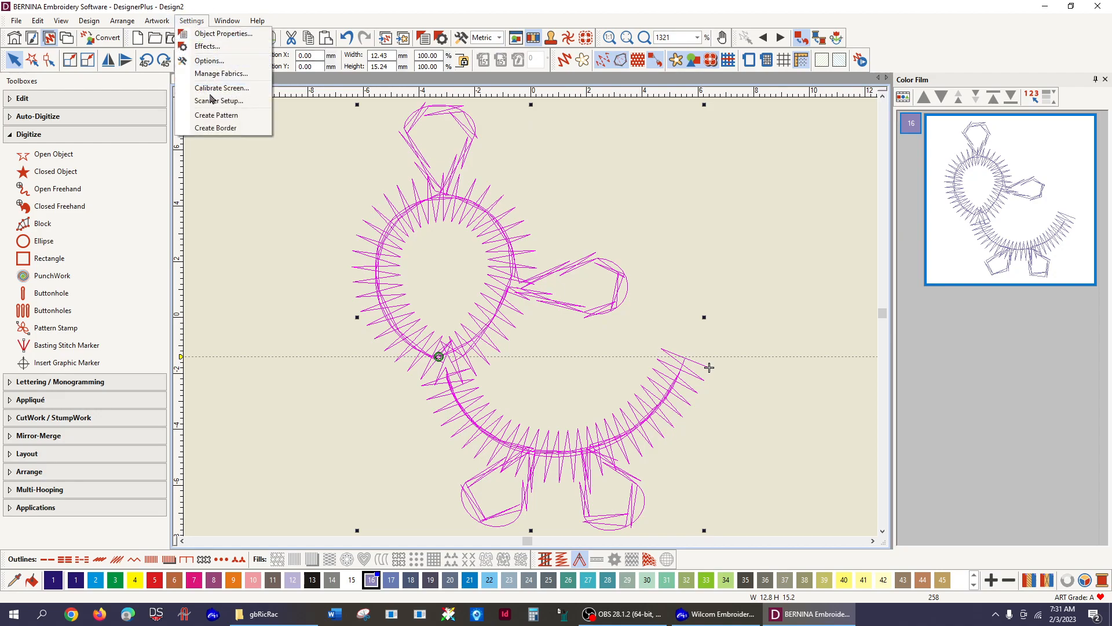
{"action": "left_click", "coordinate": [230, 120]}
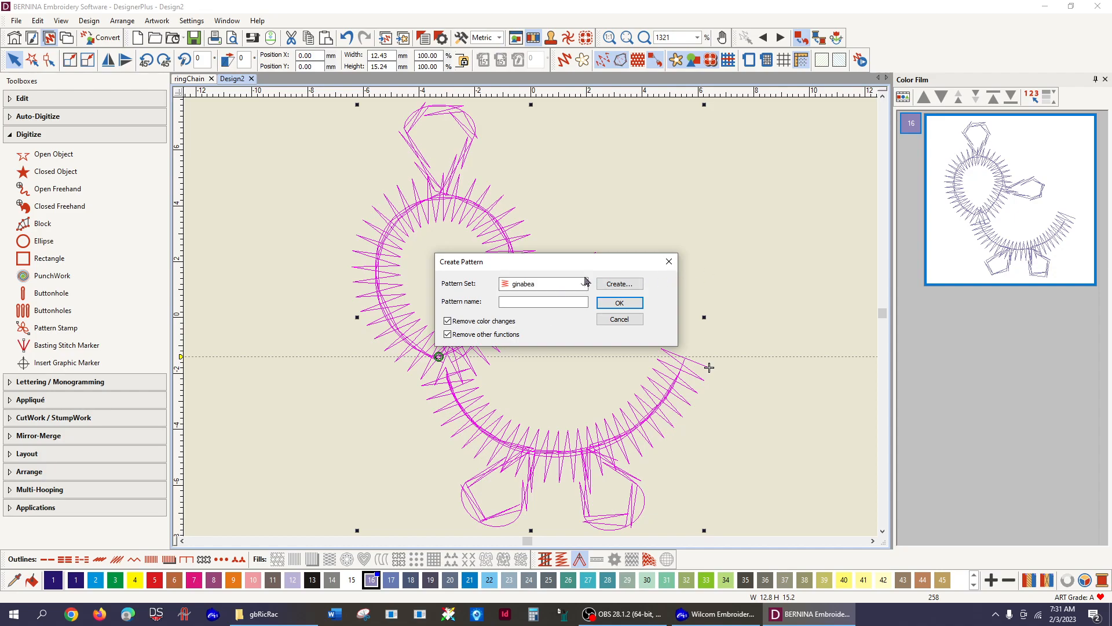
{"action": "left_click", "coordinate": [621, 286]}
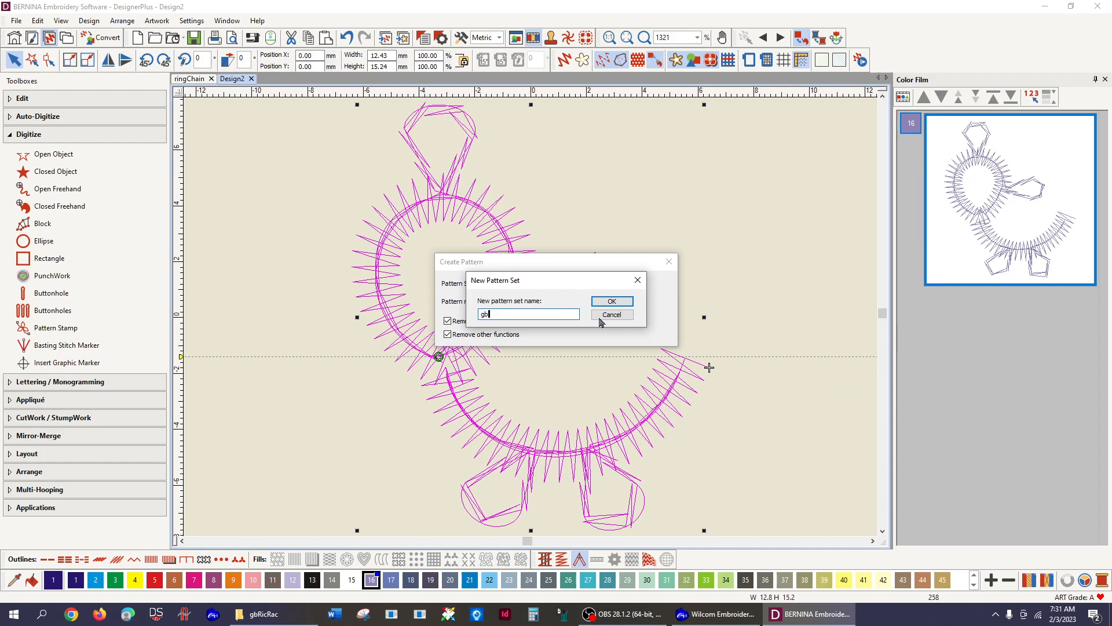
{"action": "key", "text": "Return"}
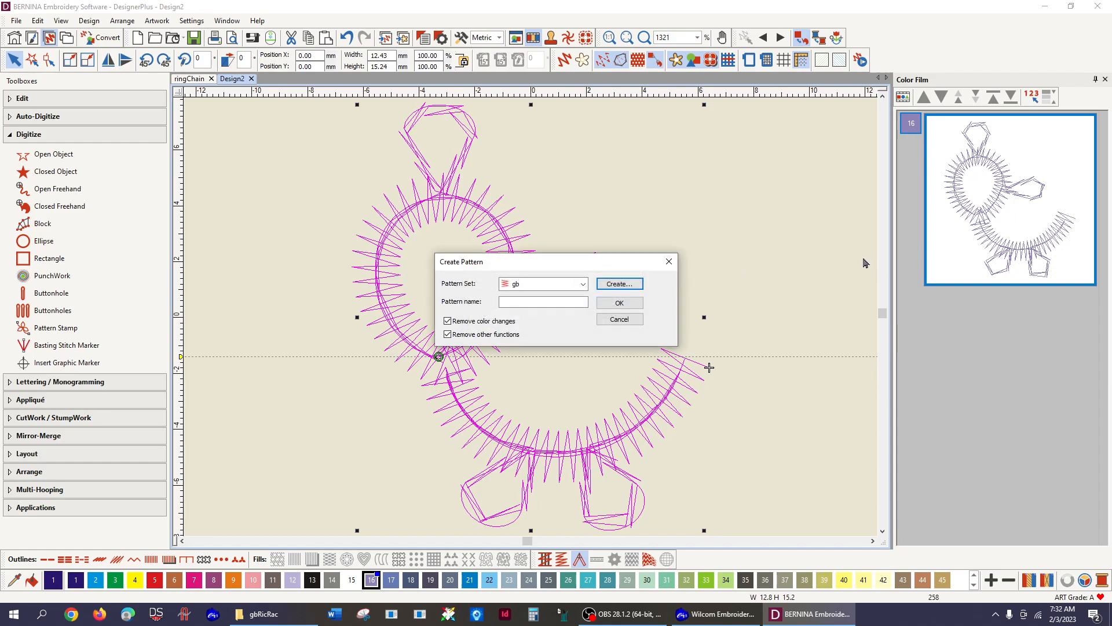
{"action": "left_click", "coordinate": [523, 302]}
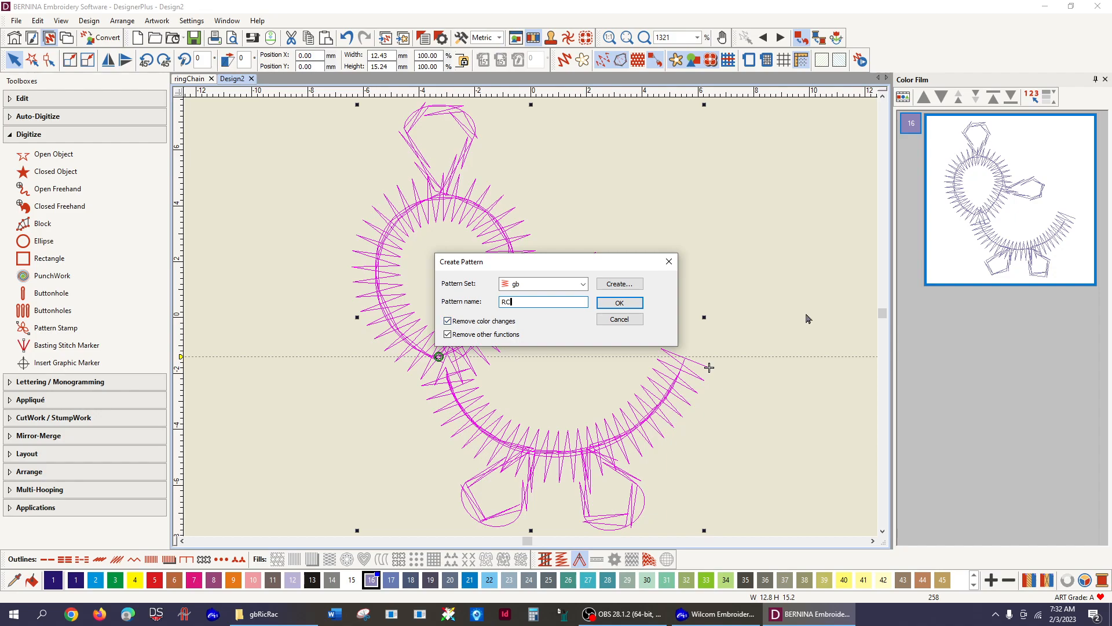
{"action": "left_click", "coordinate": [618, 305]}
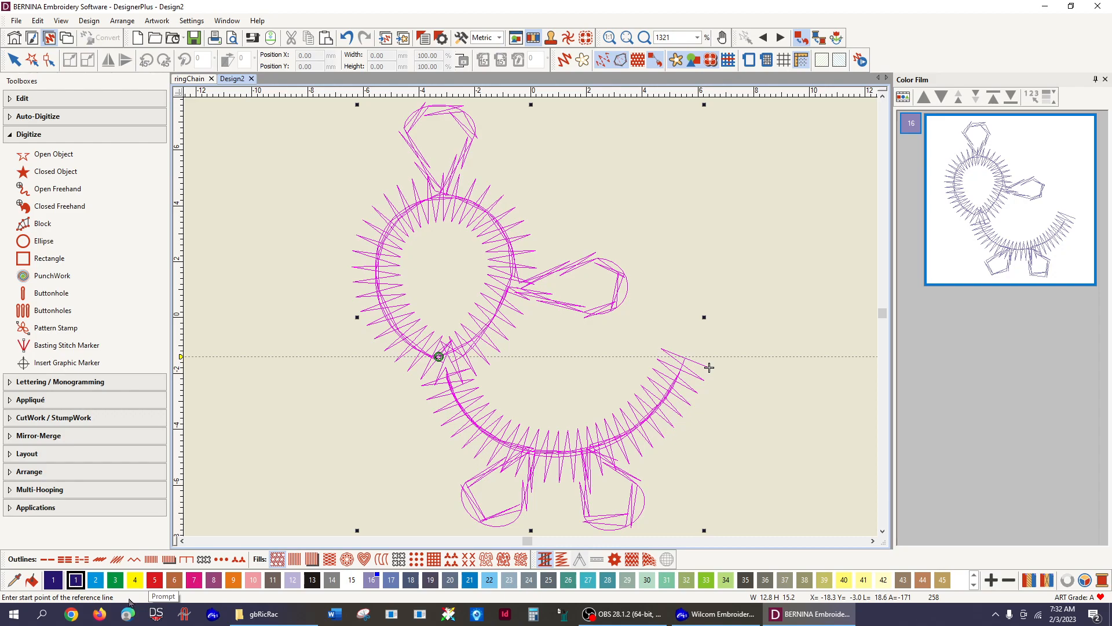
Define the pattern's reference line from the motif's start point horizontally along the guideline for about 7.9 mm.
{"action": "left_click", "coordinate": [439, 357]}
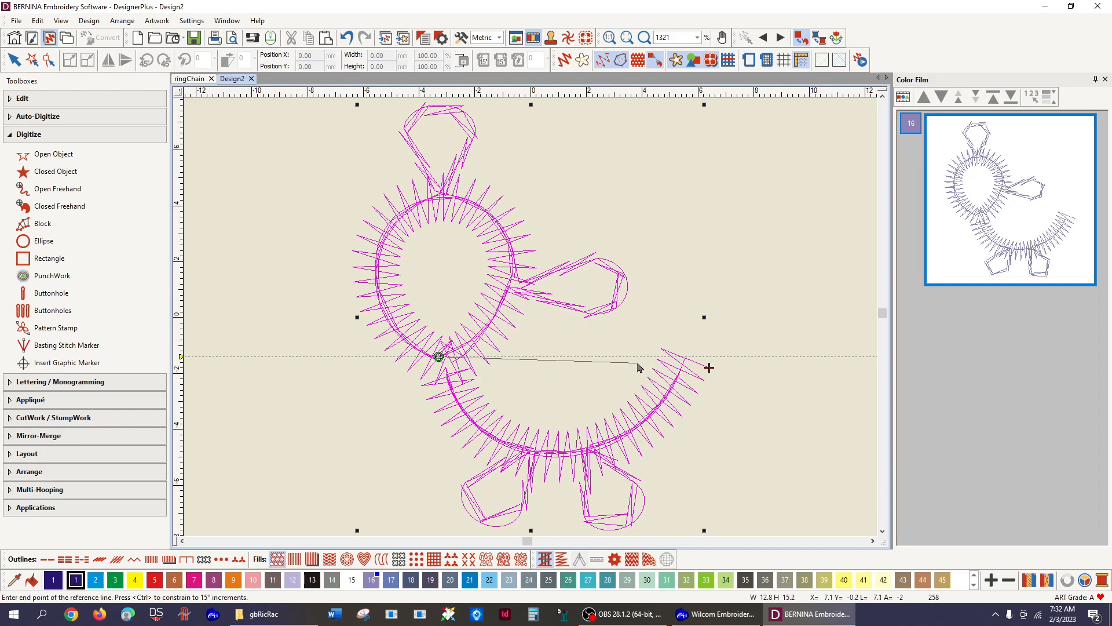
{"action": "key", "text": "ctrl"}
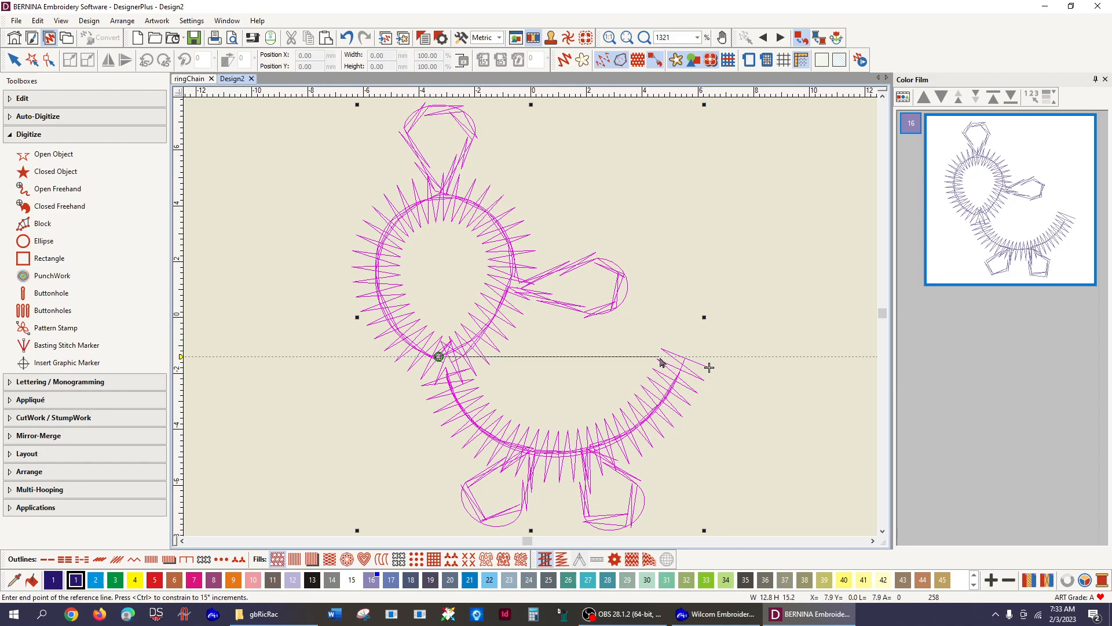
{"action": "left_click", "coordinate": [661, 361]}
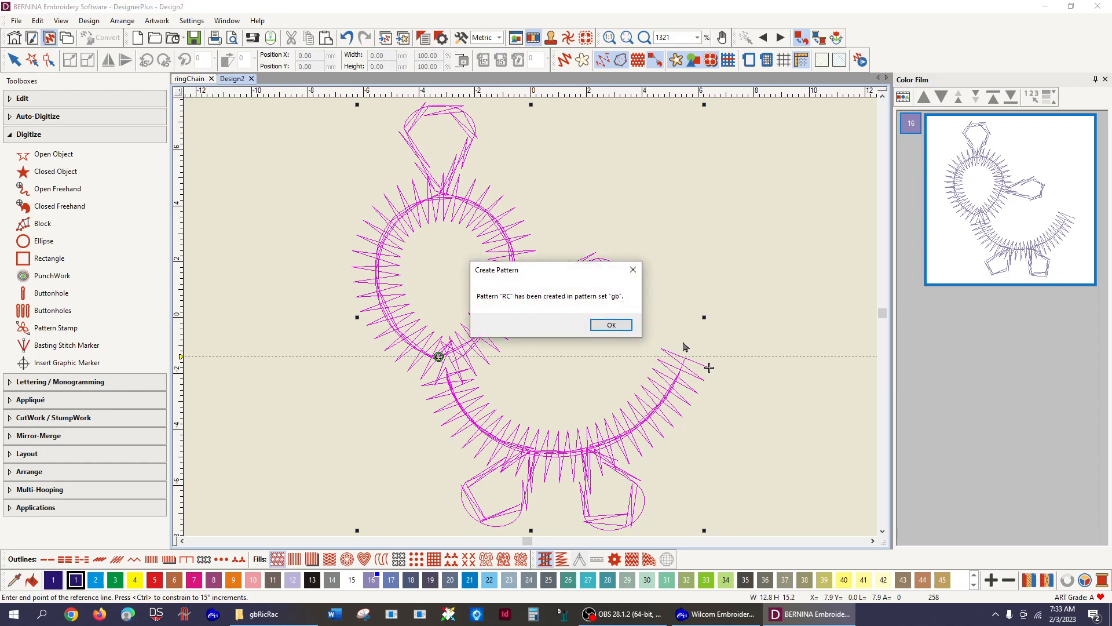
{"action": "left_click", "coordinate": [603, 328]}
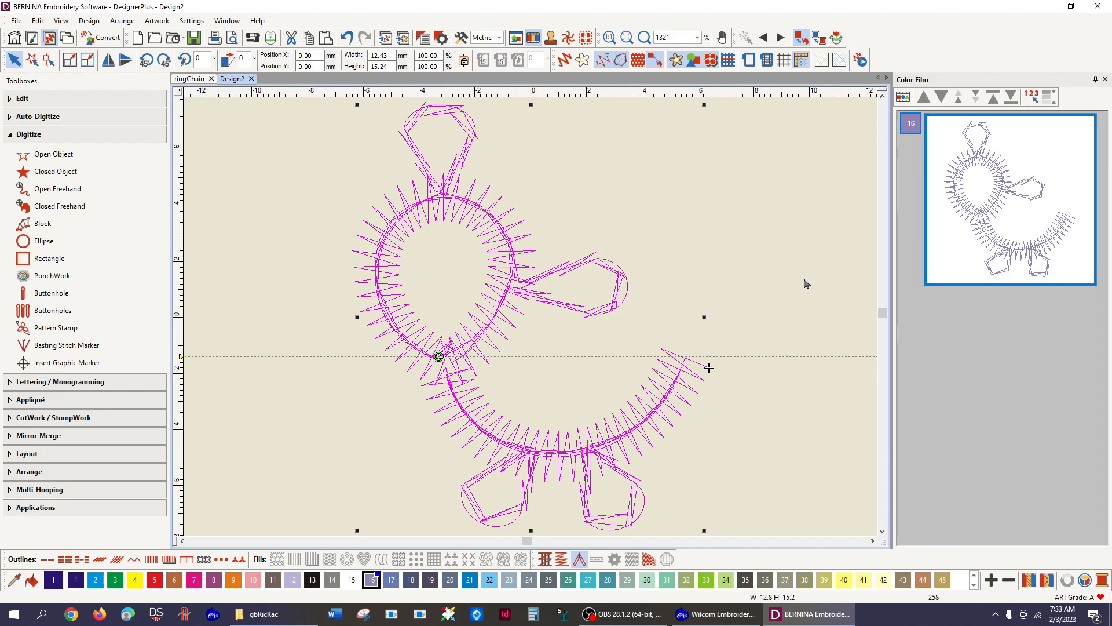
Digitize a straight horizontal open object above the motif with the pattern outline, and turn the realistic stitch view back on.
{"action": "key", "text": "1"}
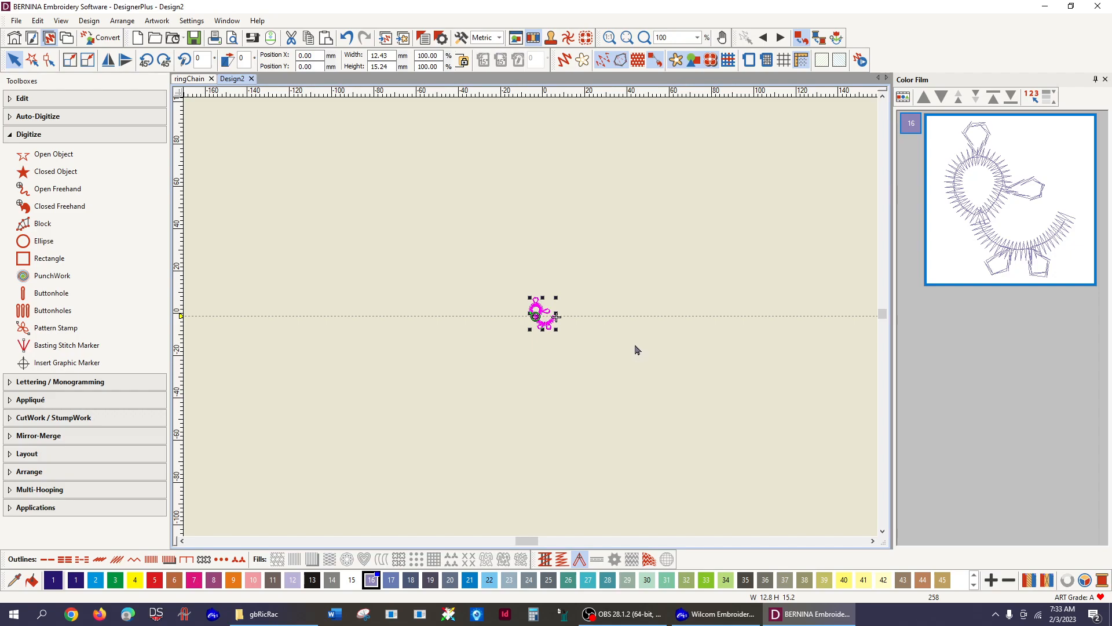
{"action": "left_click", "coordinate": [620, 348]}
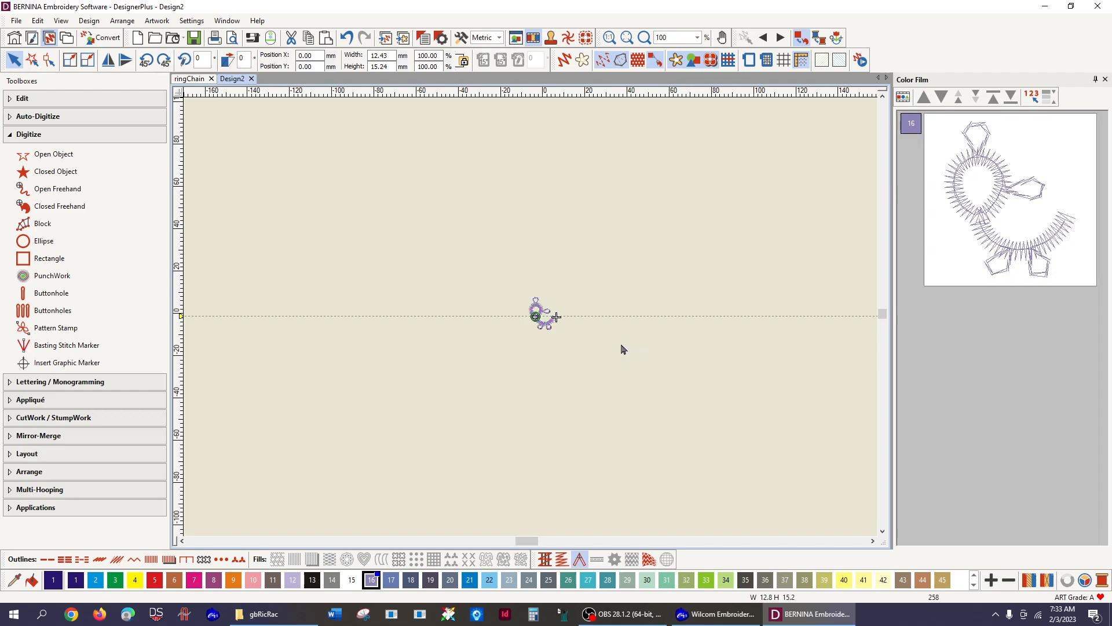
{"action": "left_click", "coordinate": [44, 156]}
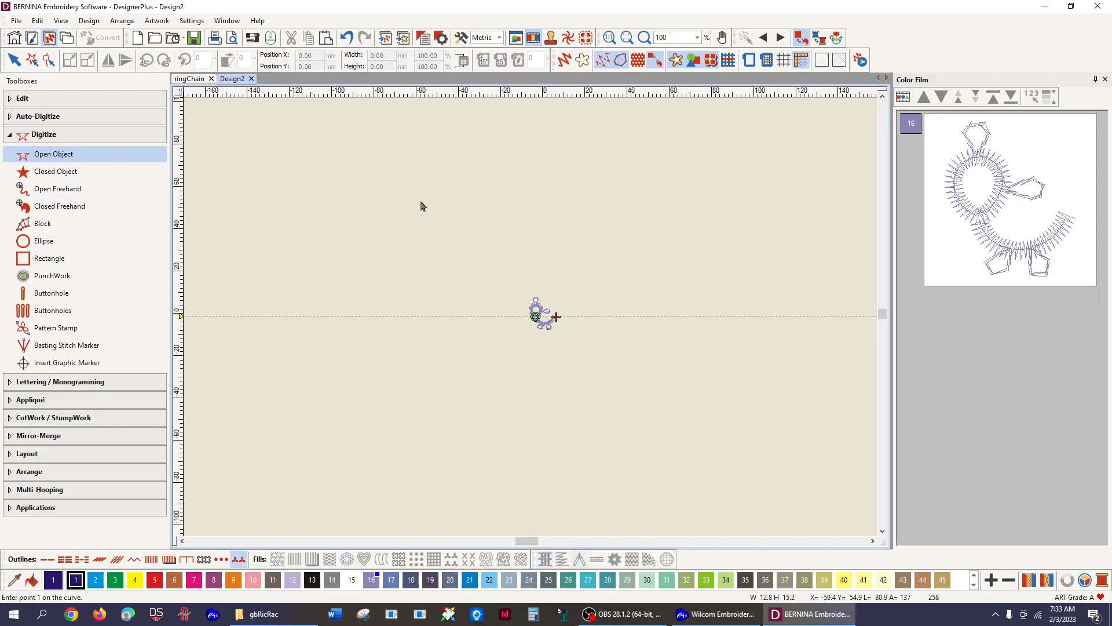
{"action": "left_click", "coordinate": [444, 208]}
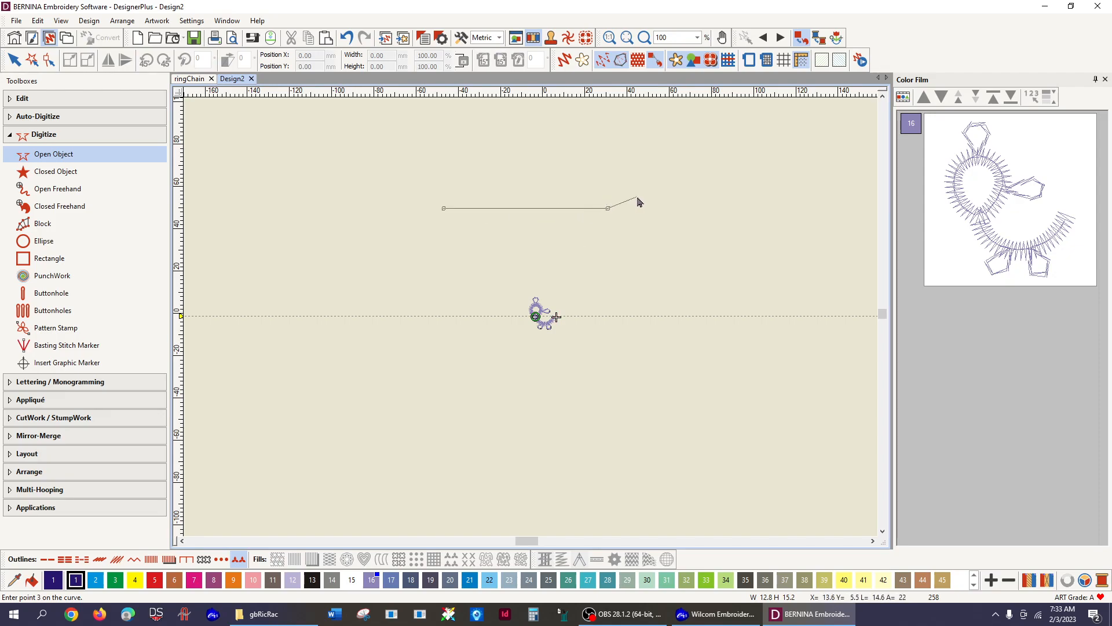
{"action": "key", "text": "Return"}
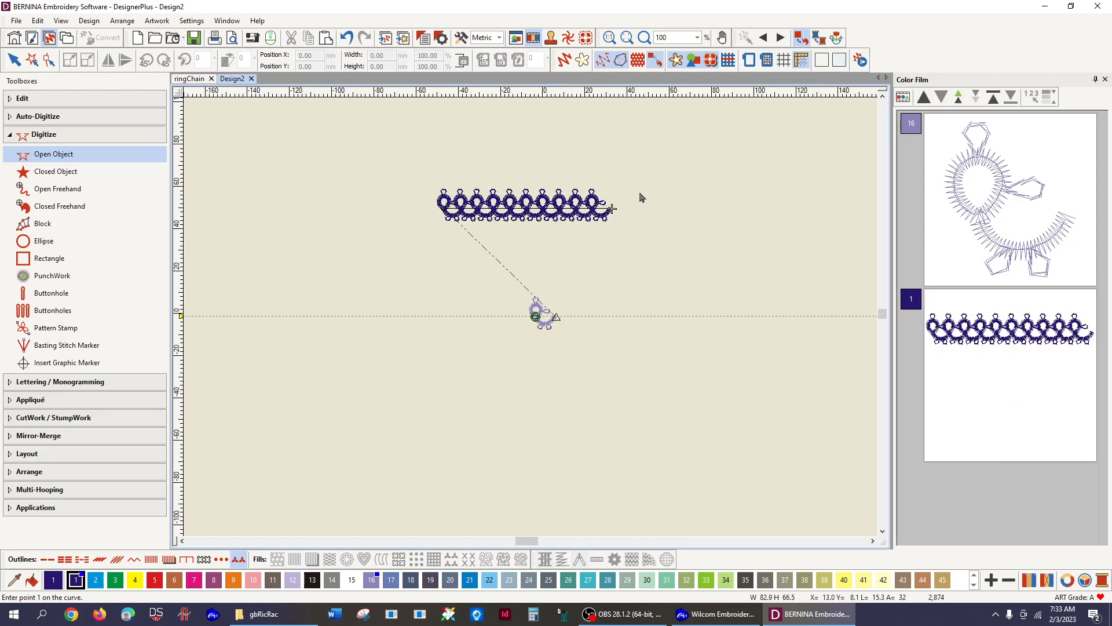
{"action": "key", "text": "t"}
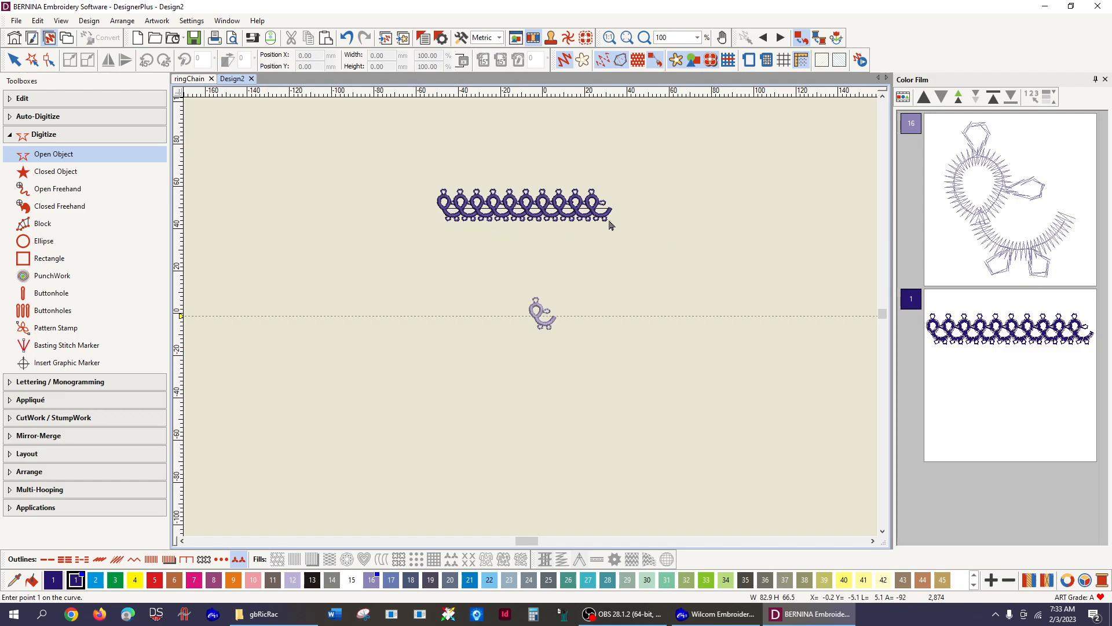
Digitize an upright oval, about 104 mm wide and 128 mm high including its pattern stitches, beside the straight border.
{"action": "left_click", "coordinate": [58, 241]}
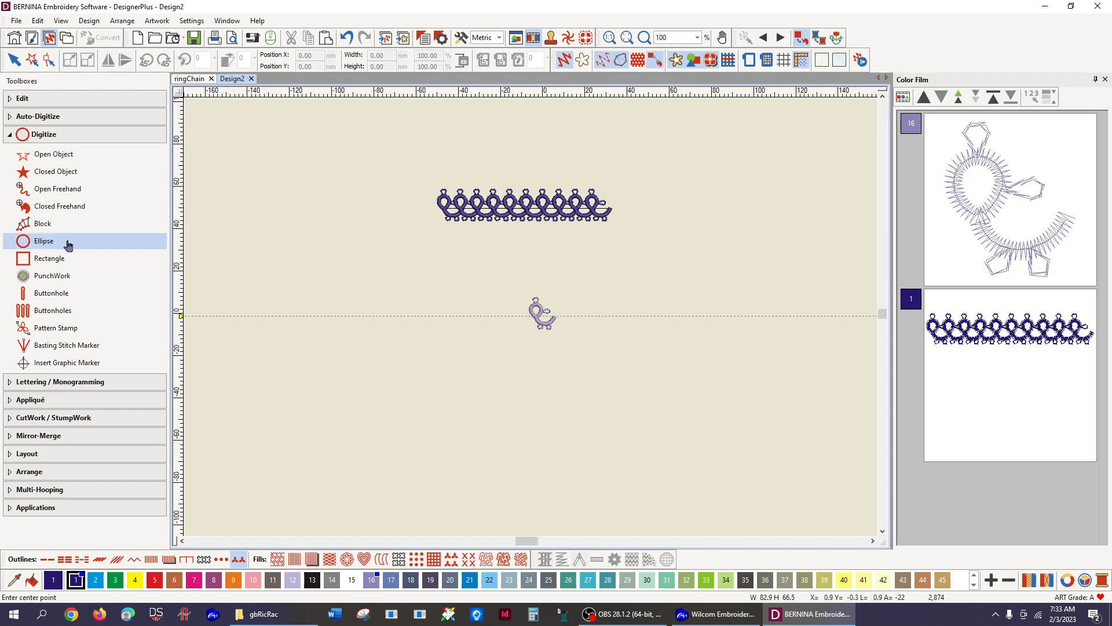
{"action": "left_click", "coordinate": [289, 254]}
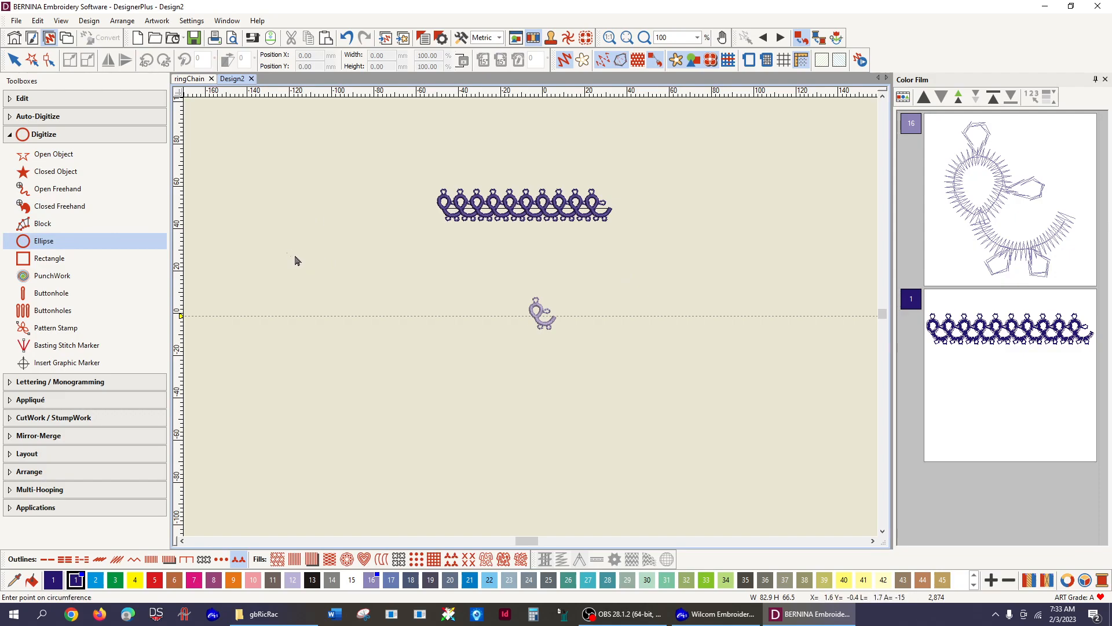
{"action": "left_click", "coordinate": [387, 251]}
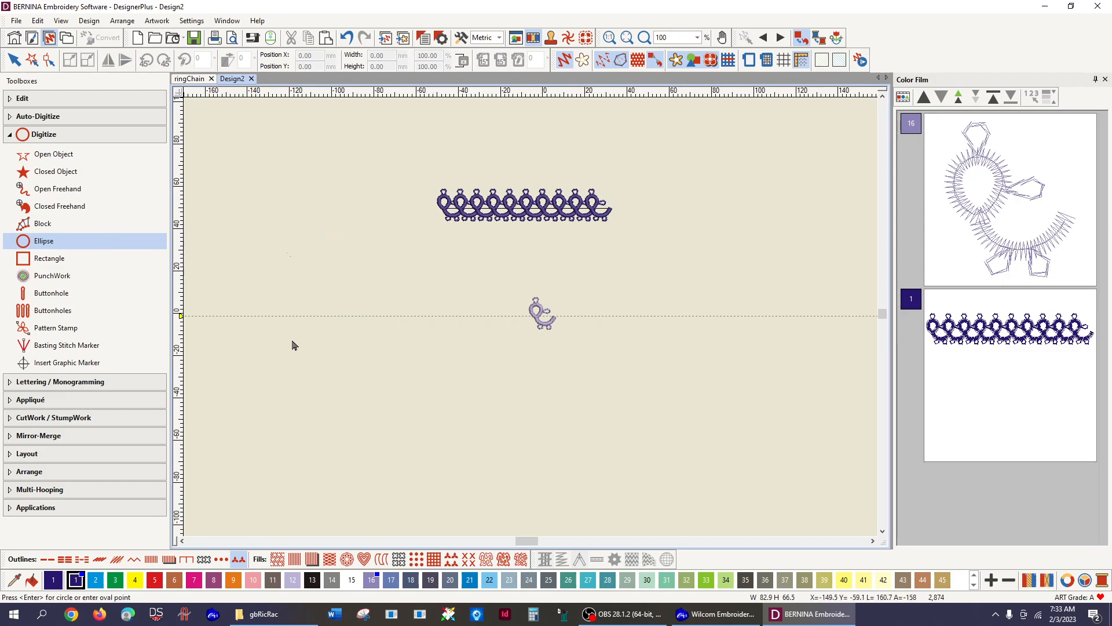
{"action": "left_click", "coordinate": [294, 376]}
{"action": "key", "text": "Return"}
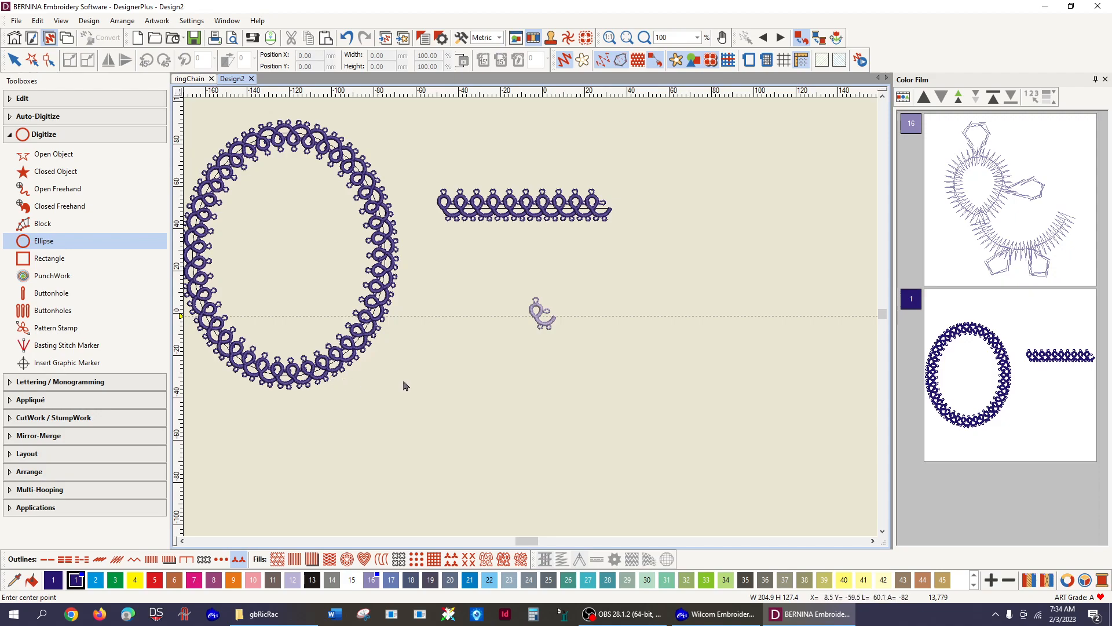
Select only the oval border and recolor it with thread color 21.
{"action": "left_click", "coordinate": [966, 408]}
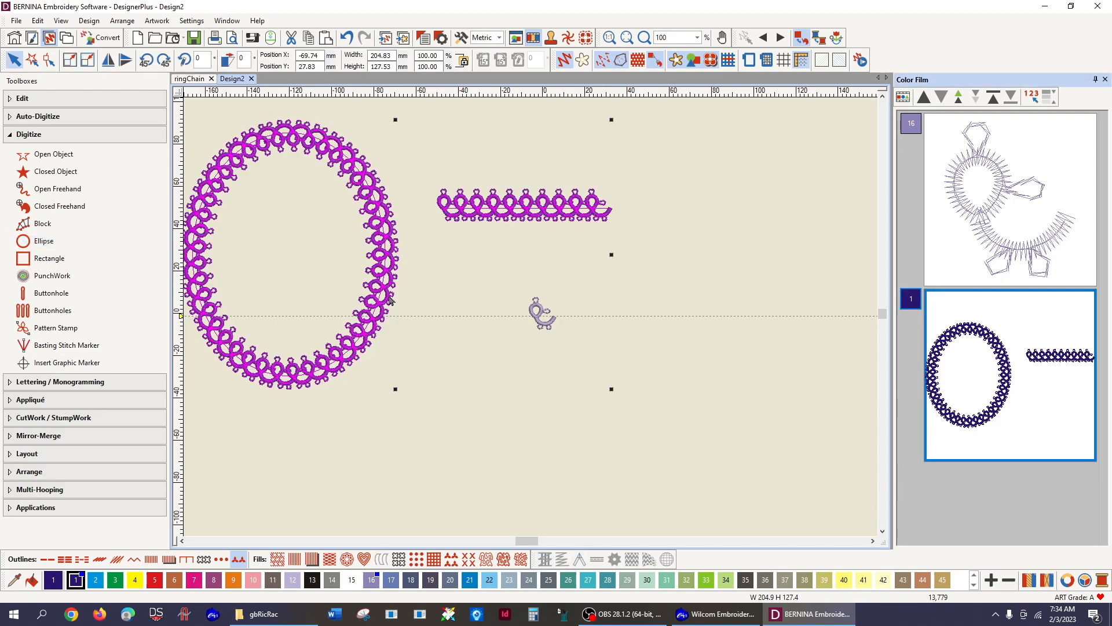
{"action": "left_click", "coordinate": [344, 462]}
{"action": "left_click", "coordinate": [322, 378]}
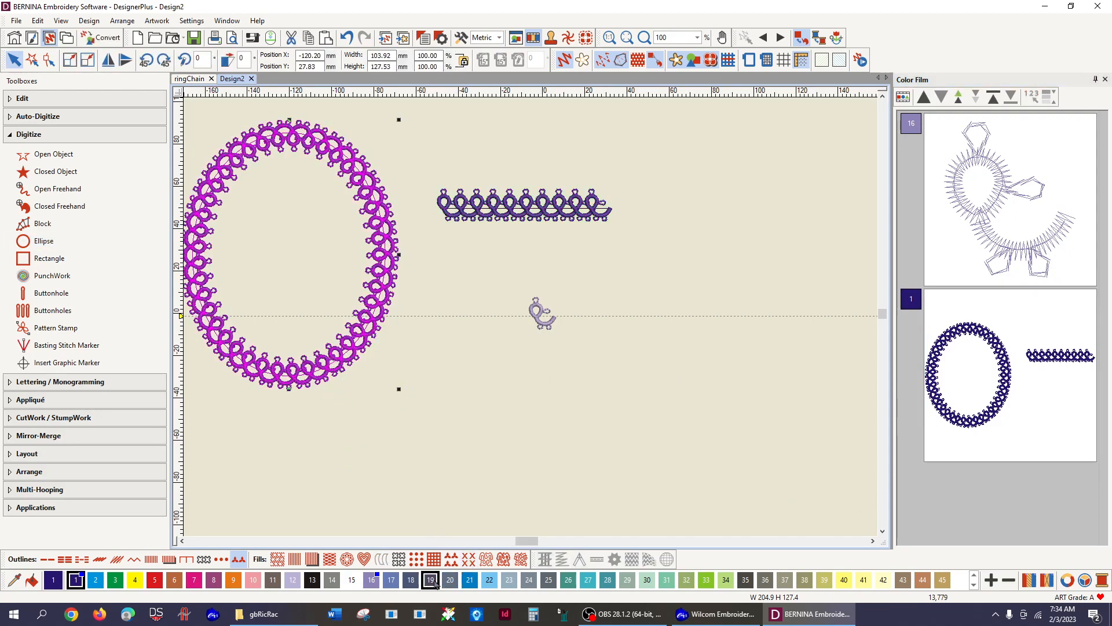
{"action": "left_click", "coordinate": [469, 580]}
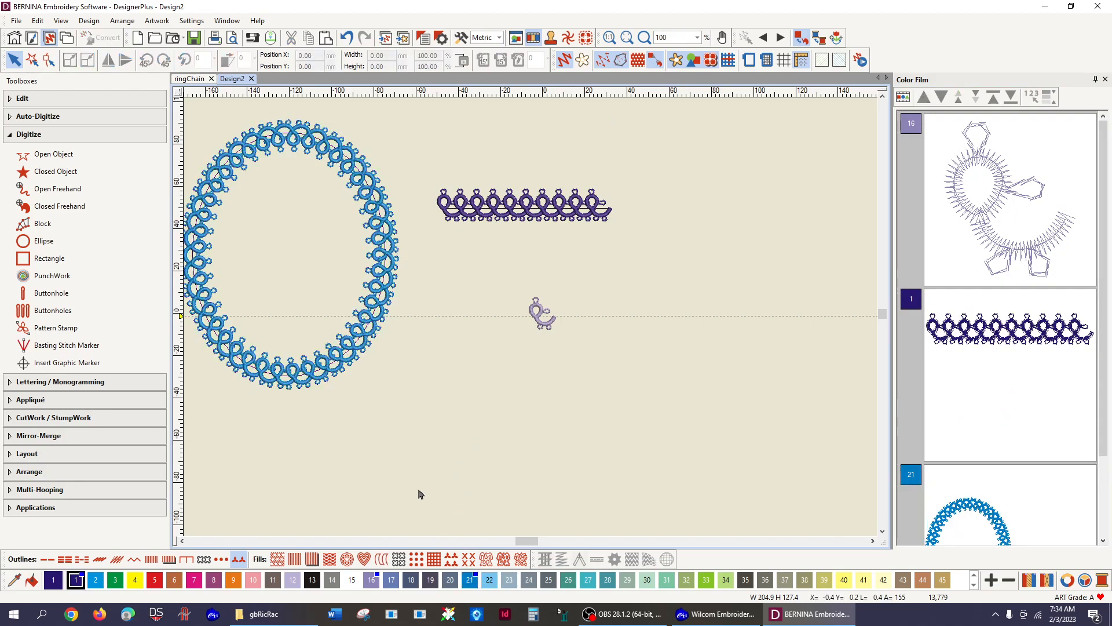
Move the oval border around the single motif and lower the straight border to the oval's mid-height.
{"action": "left_click", "coordinate": [391, 270]}
{"action": "left_click_drag", "start_coordinate": [391, 271], "coordinate": [618, 273]}
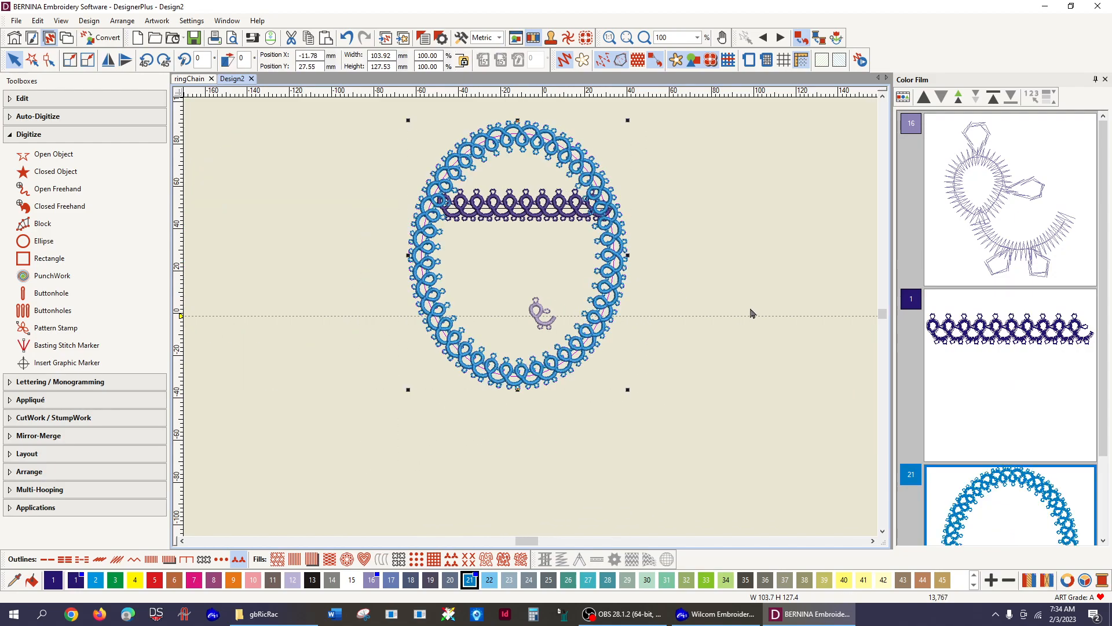
{"action": "left_click", "coordinate": [528, 219]}
{"action": "left_click_drag", "start_coordinate": [531, 219], "coordinate": [527, 263]}
{"action": "left_click", "coordinate": [786, 281]}
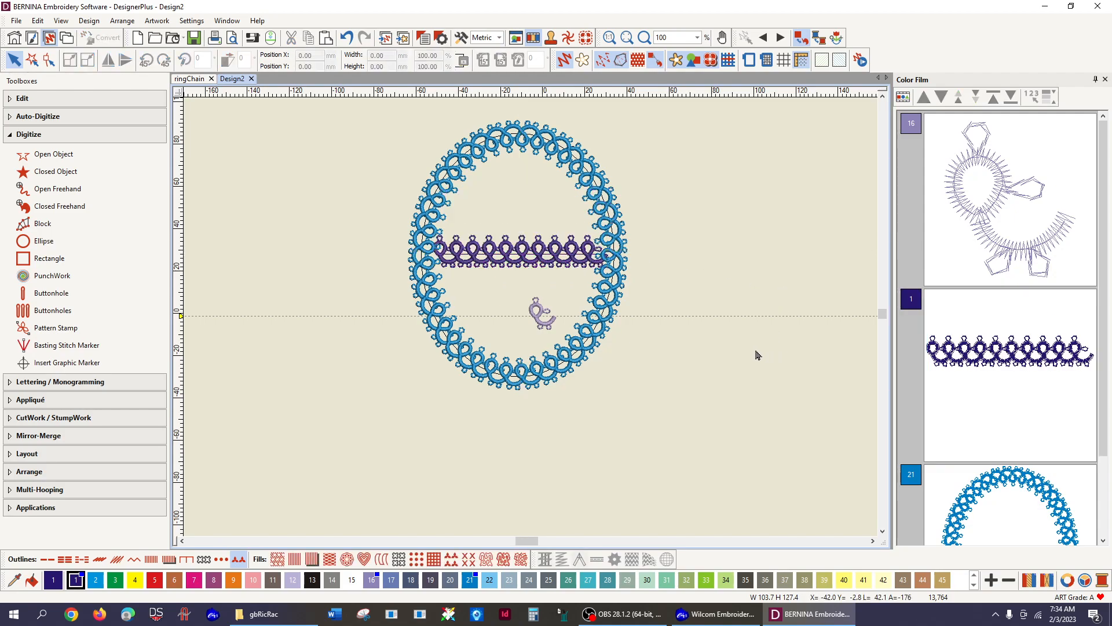